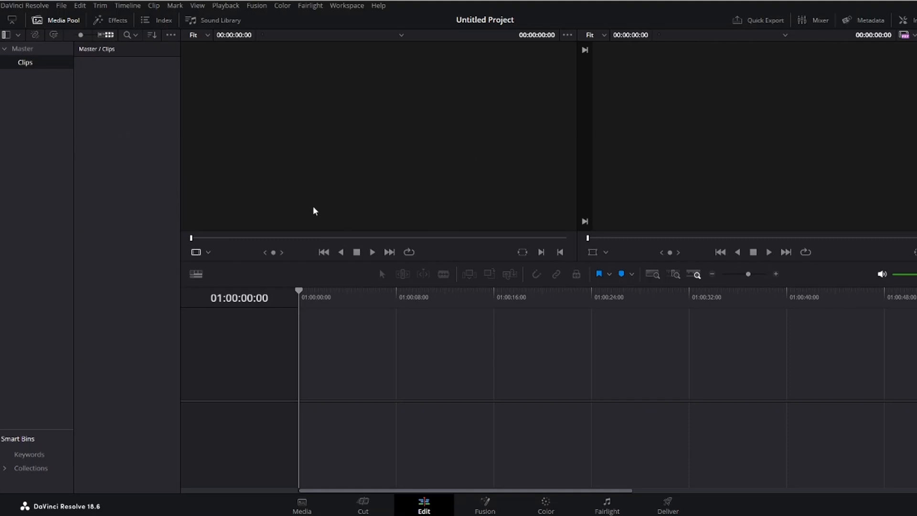
Step: Import the INVOLVE ASIA video into the Clips bin and place it at the start of a new timeline
{"action": "right_click", "coordinate": [124, 129]}
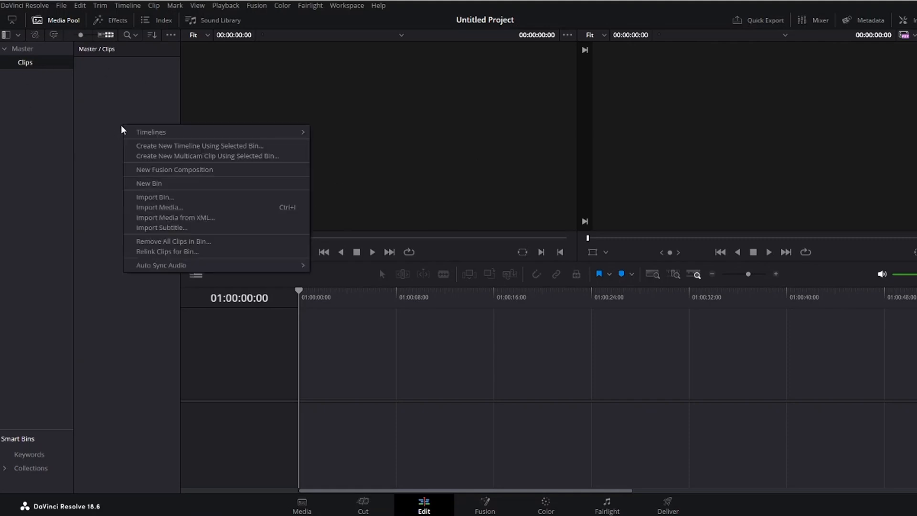
{"action": "left_click", "coordinate": [179, 206]}
{"action": "left_click", "coordinate": [583, 184]}
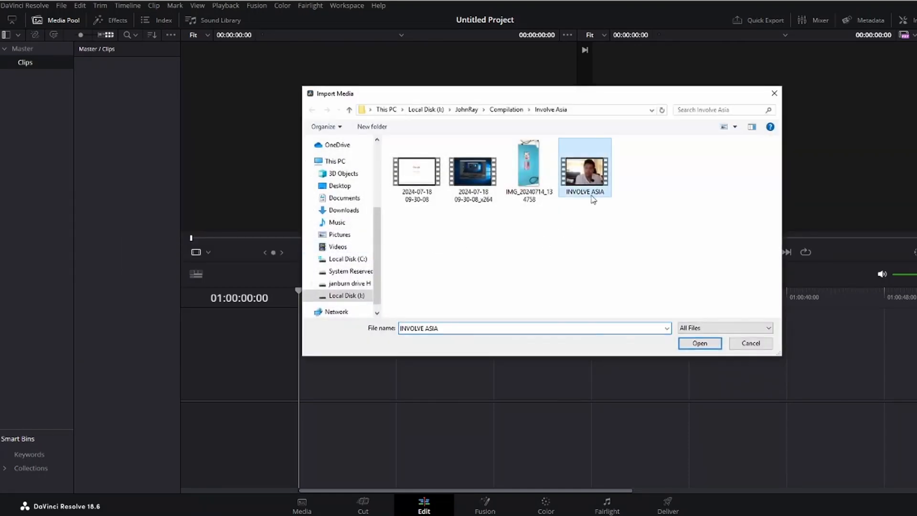
{"action": "left_click", "coordinate": [700, 343]}
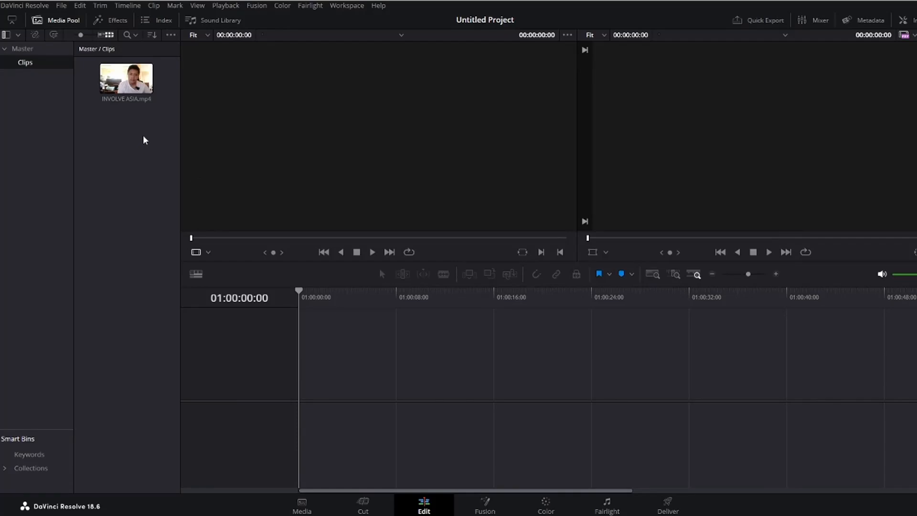
{"action": "left_click_drag", "start_coordinate": [127, 79], "coordinate": [311, 392]}
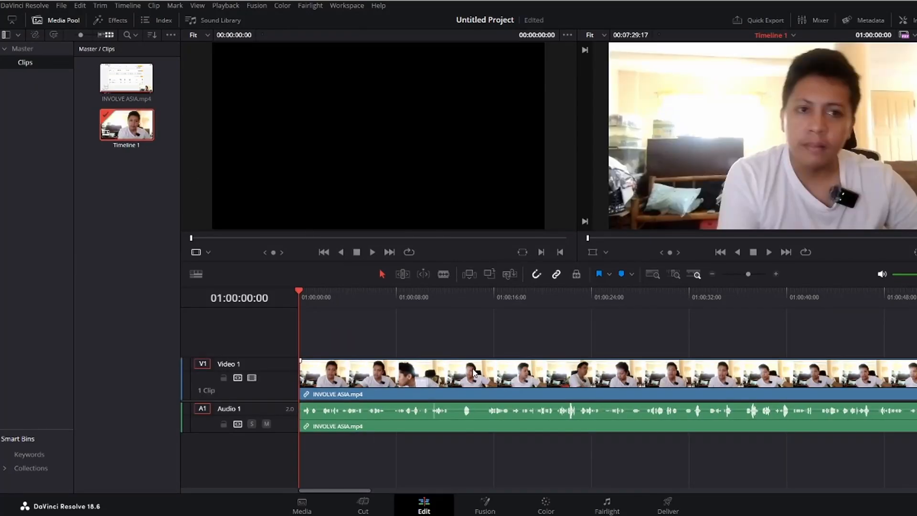
Step: Cut off about the first 15 seconds of the clip and move the remainder to the timeline start
{"action": "left_click", "coordinate": [479, 378]}
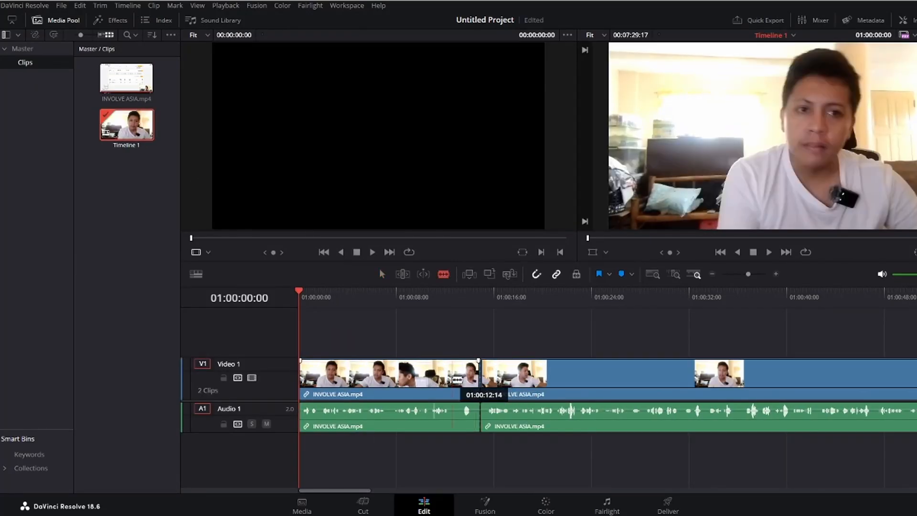
{"action": "key", "text": "a"}
{"action": "left_click", "coordinate": [453, 386]}
{"action": "key", "text": "BackSpace"}
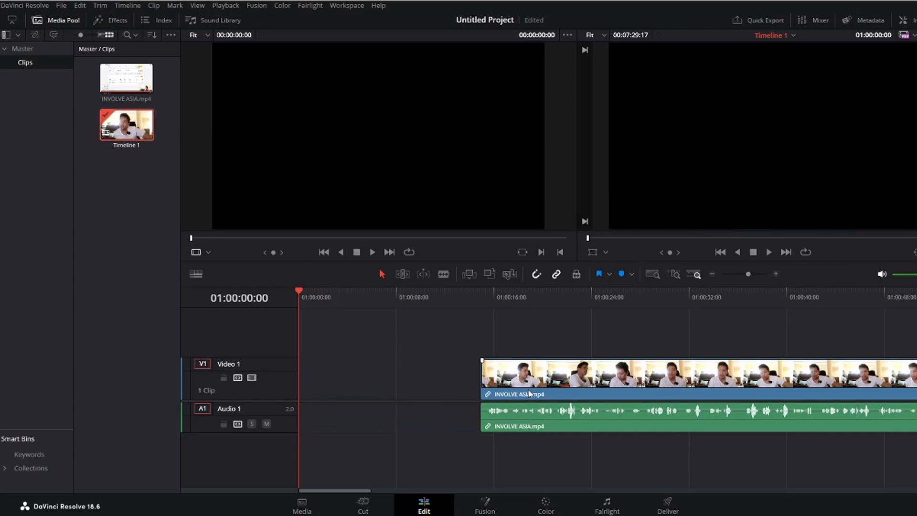
{"action": "left_click_drag", "start_coordinate": [573, 388], "coordinate": [365, 376]}
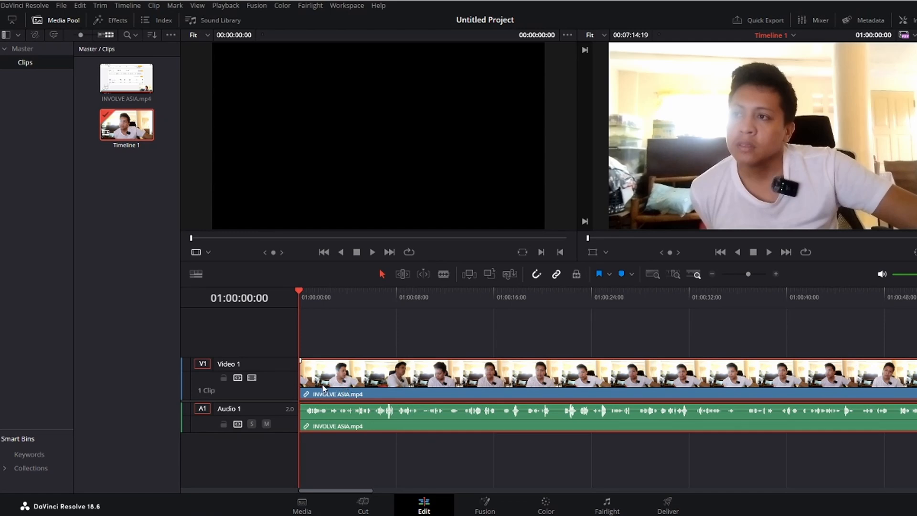
Step: Split the clip at about 01:00:10:19 and delete everything after the cut
{"action": "key", "text": "b"}
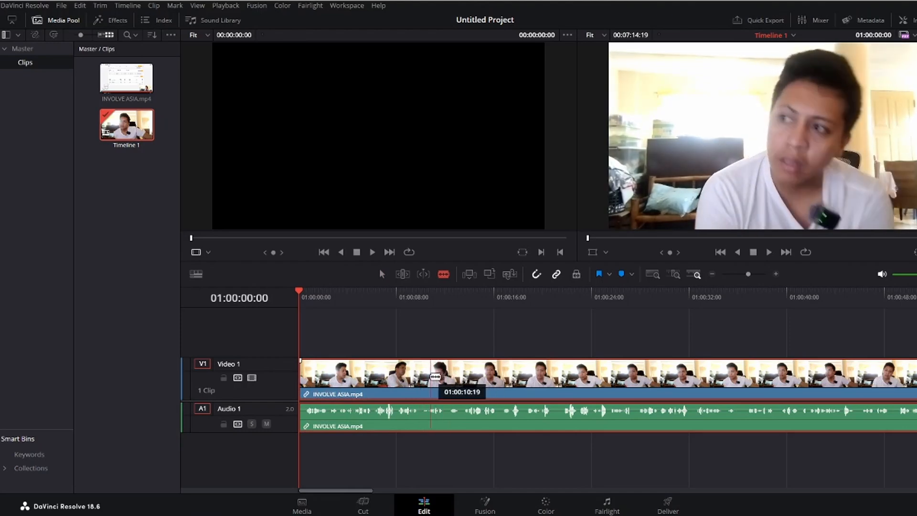
{"action": "left_click", "coordinate": [431, 376]}
{"action": "key", "text": "a"}
{"action": "left_click", "coordinate": [508, 409]}
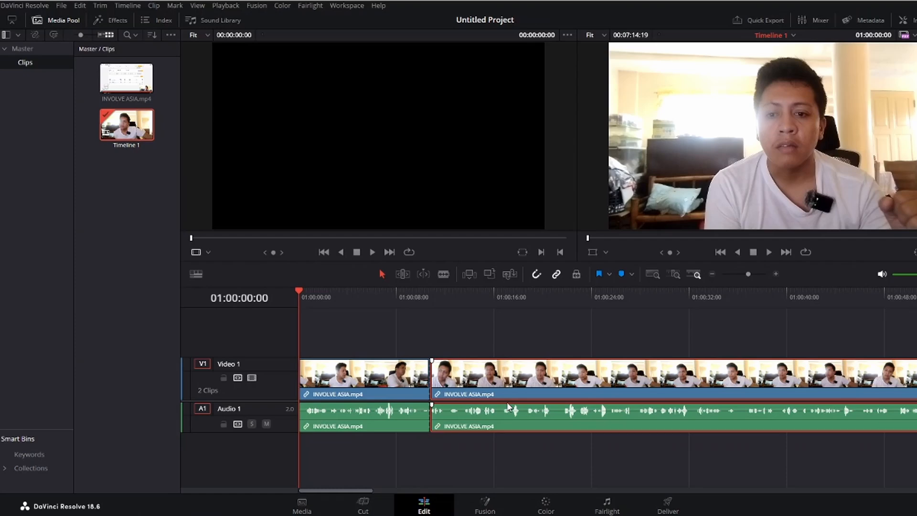
{"action": "key", "text": "Delete"}
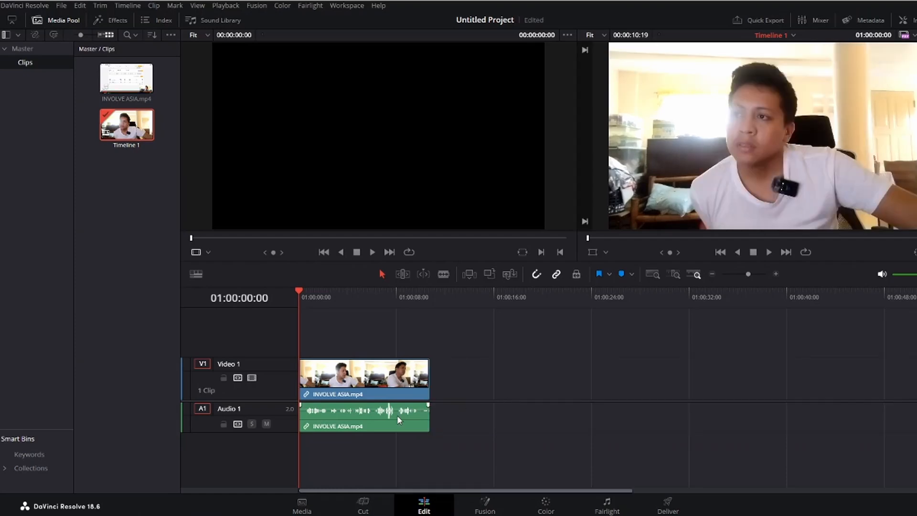
Step: Show the clip's audio properties in the Inspector
{"action": "double_click", "coordinate": [397, 414]}
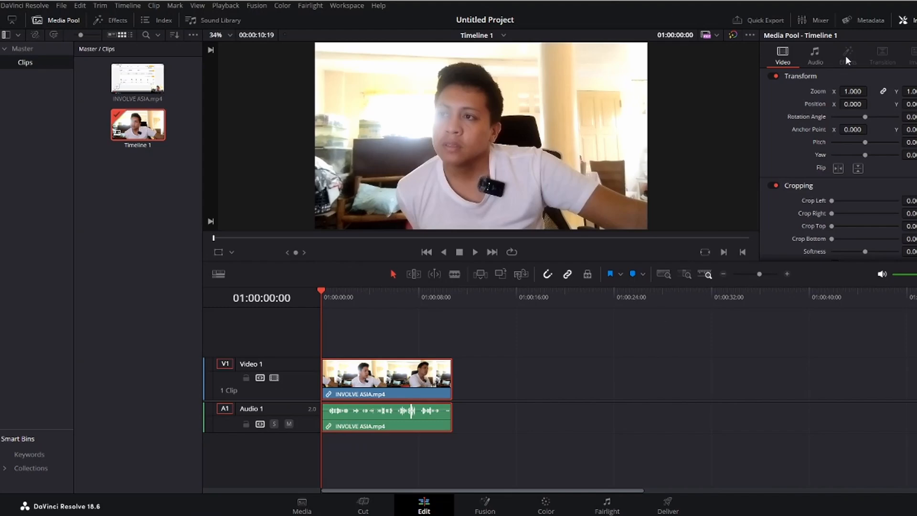
{"action": "left_click", "coordinate": [902, 20]}
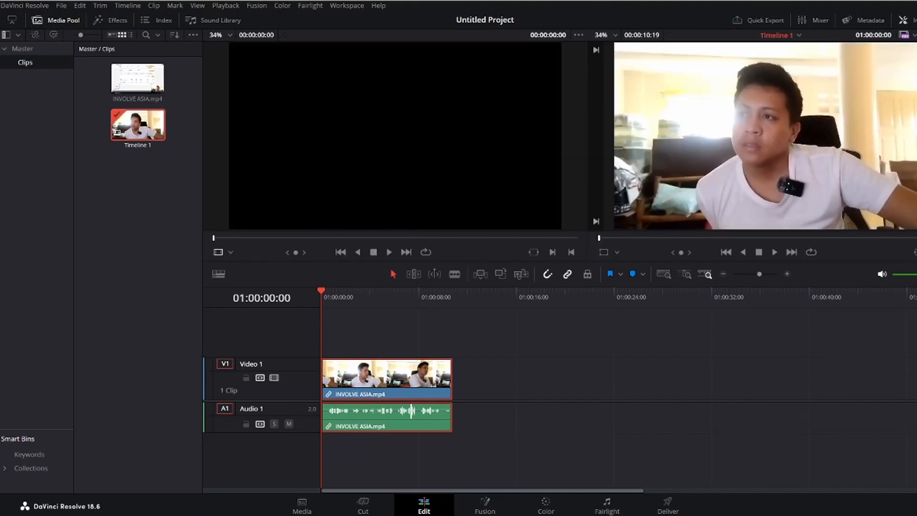
{"action": "left_click", "coordinate": [902, 20]}
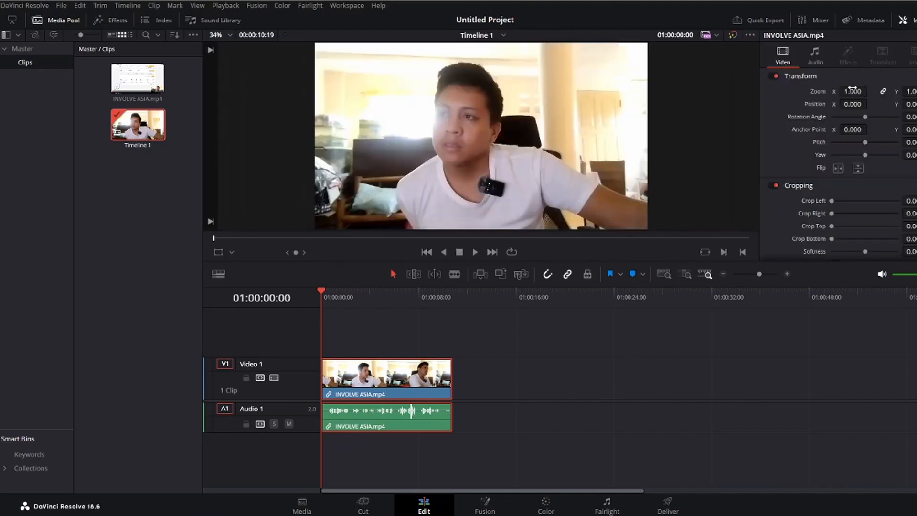
{"action": "left_click", "coordinate": [813, 59]}
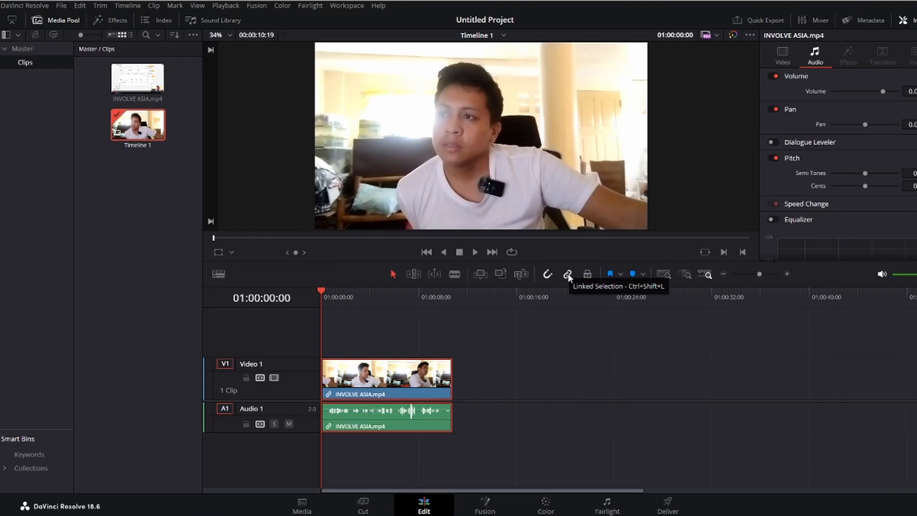
Step: With linked selection off, delete only the clip's audio from Audio 1 and save the project
{"action": "left_click", "coordinate": [535, 354]}
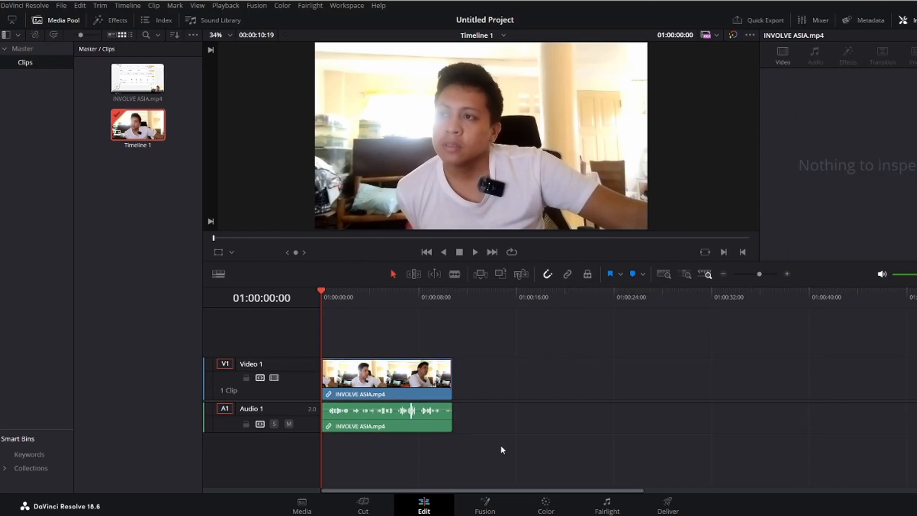
{"action": "left_click", "coordinate": [423, 425]}
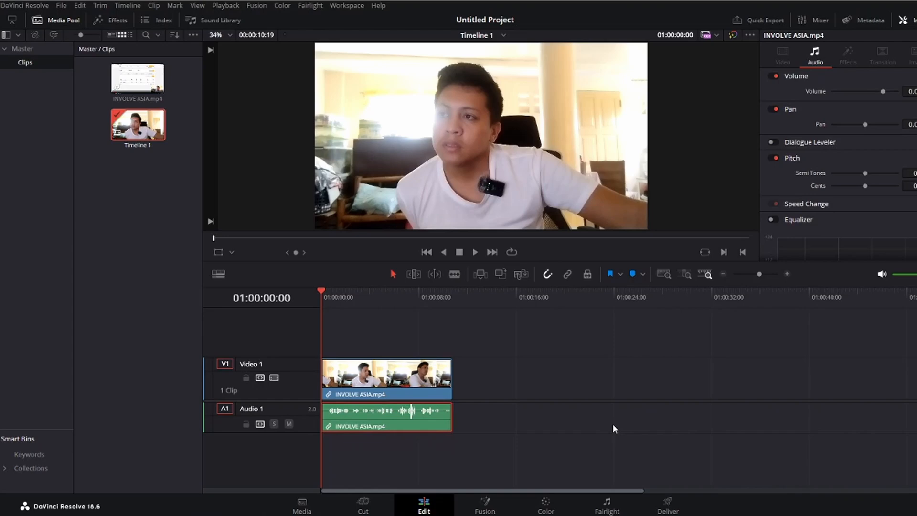
{"action": "key", "text": "Delete"}
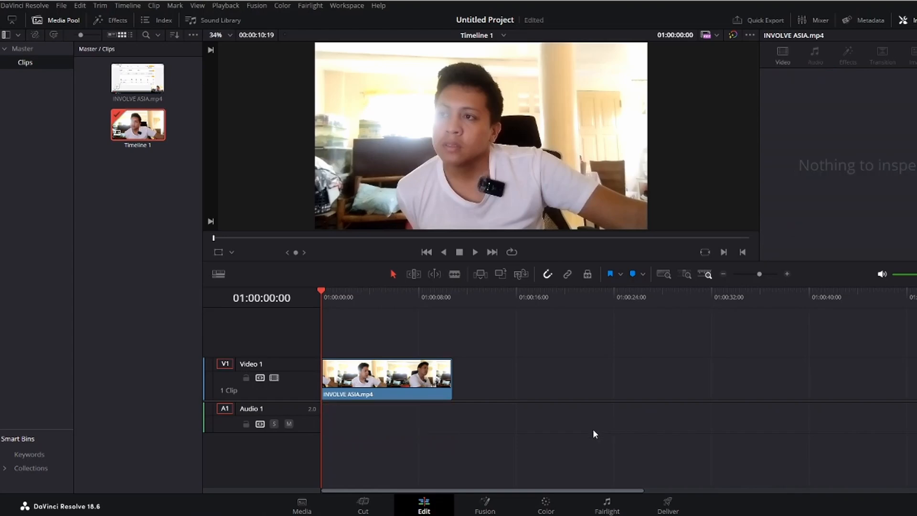
{"action": "key", "text": "ctrl+s"}
Step: Duplicate the video clip onto Video 2 directly above the original and return the playhead to the start
{"action": "left_click", "coordinate": [408, 392]}
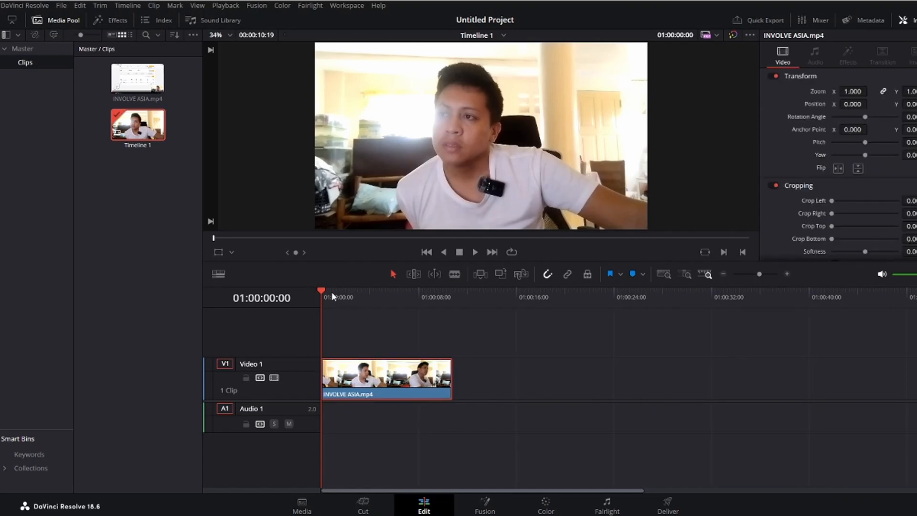
{"action": "left_click_drag", "start_coordinate": [323, 288], "coordinate": [472, 320]}
{"action": "key", "text": "ctrl+v"}
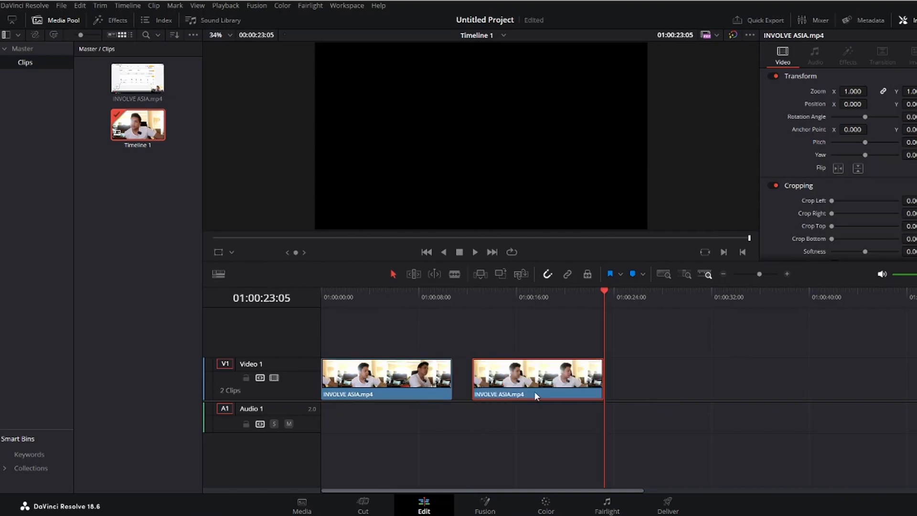
{"action": "left_click_drag", "start_coordinate": [521, 383], "coordinate": [369, 340]}
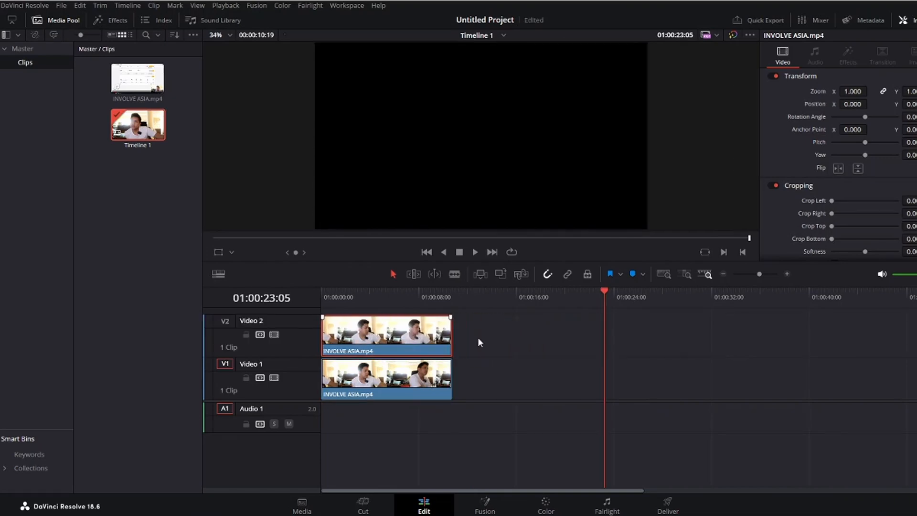
{"action": "left_click_drag", "start_coordinate": [604, 290], "coordinate": [430, 292]}
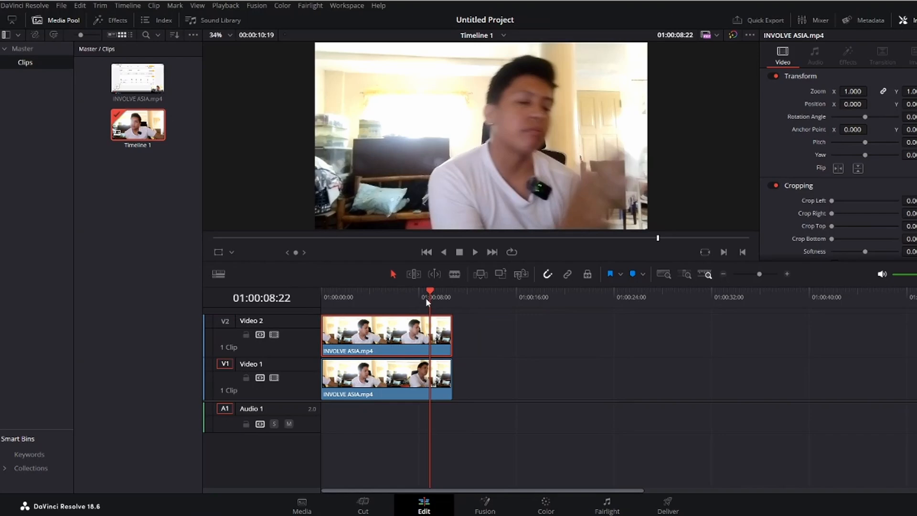
{"action": "left_click_drag", "start_coordinate": [428, 293], "coordinate": [322, 299]}
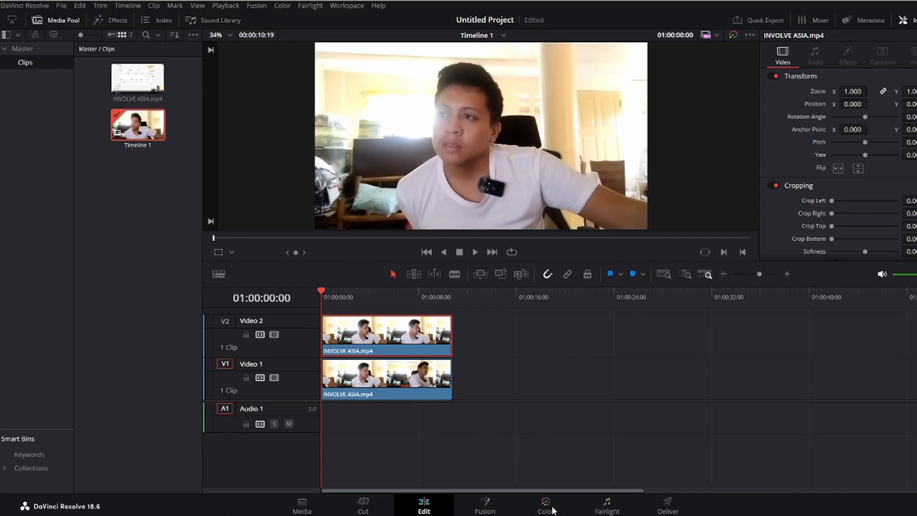
Step: On the Color page, add a Corrector node for the Video 2 clip and insert it into the connection after node 01
{"action": "left_click", "coordinate": [548, 509]}
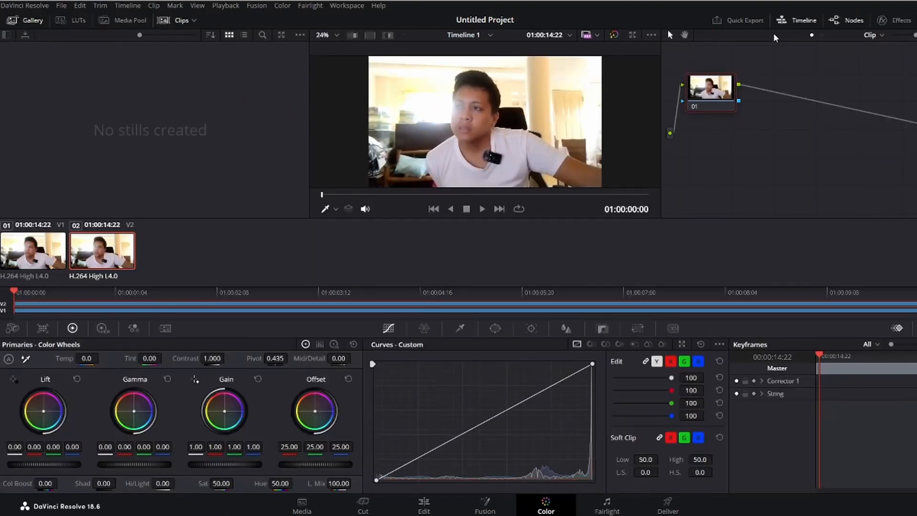
{"action": "right_click", "coordinate": [777, 106]}
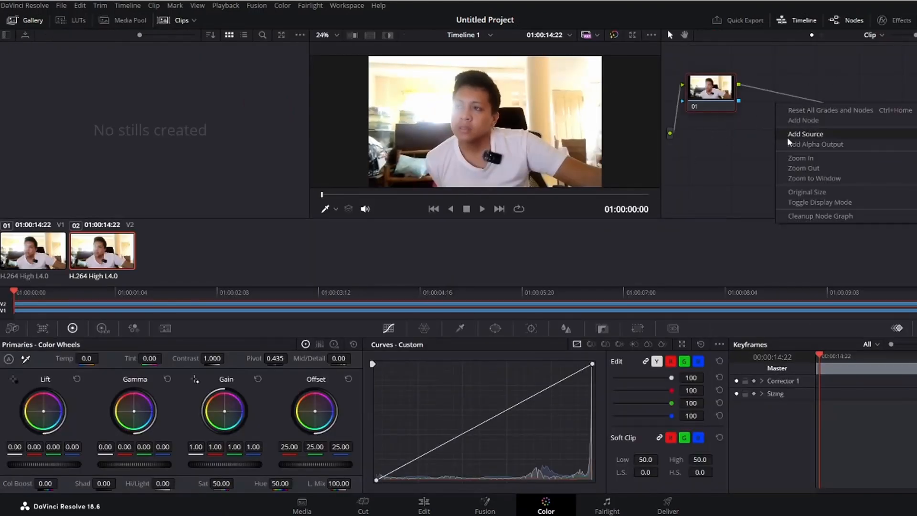
{"action": "left_click", "coordinate": [792, 126]}
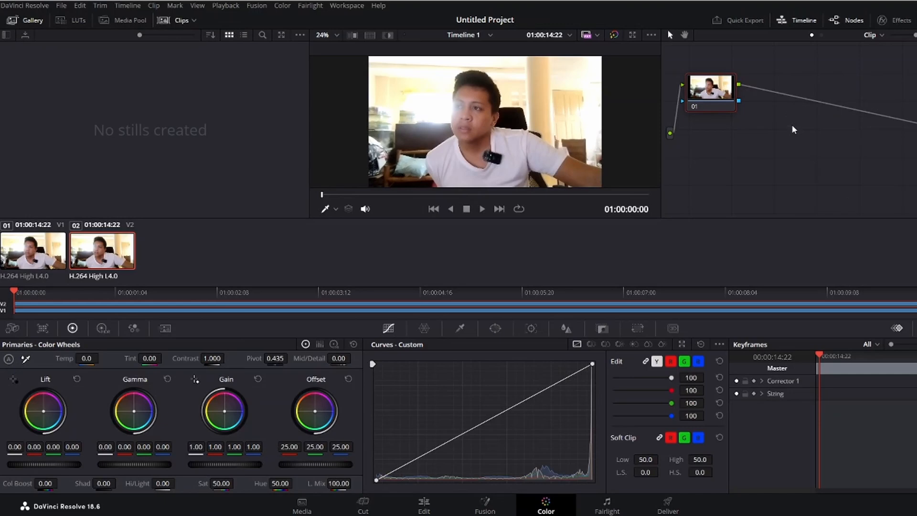
{"action": "right_click", "coordinate": [792, 126]}
{"action": "mouse_move", "coordinate": [804, 144]}
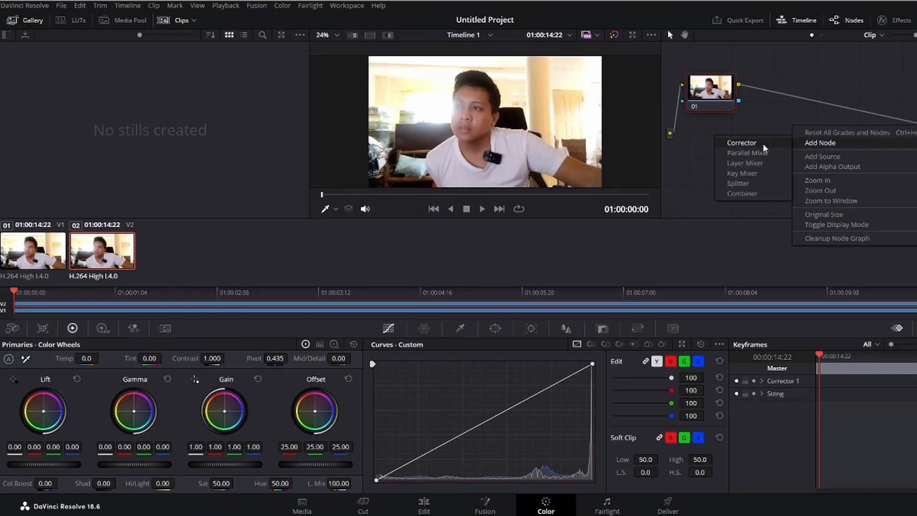
{"action": "left_click", "coordinate": [741, 143]}
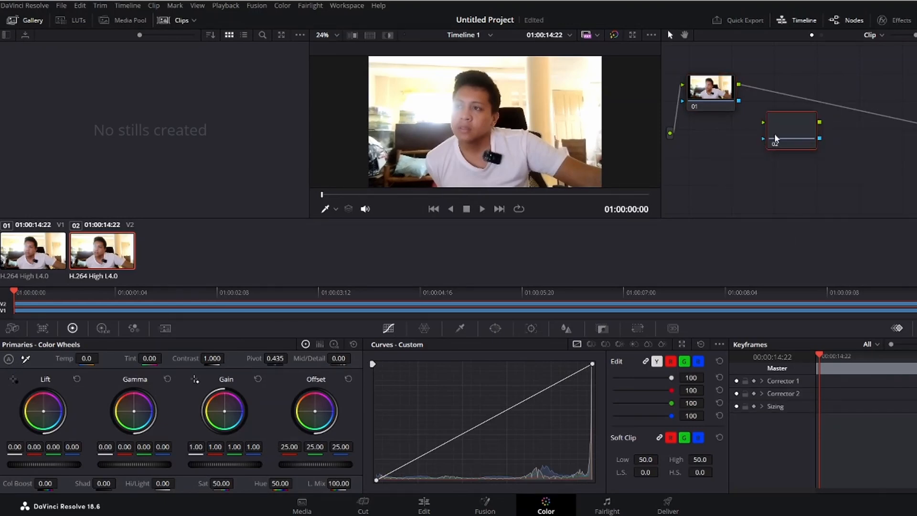
{"action": "left_click_drag", "start_coordinate": [777, 140], "coordinate": [800, 100]}
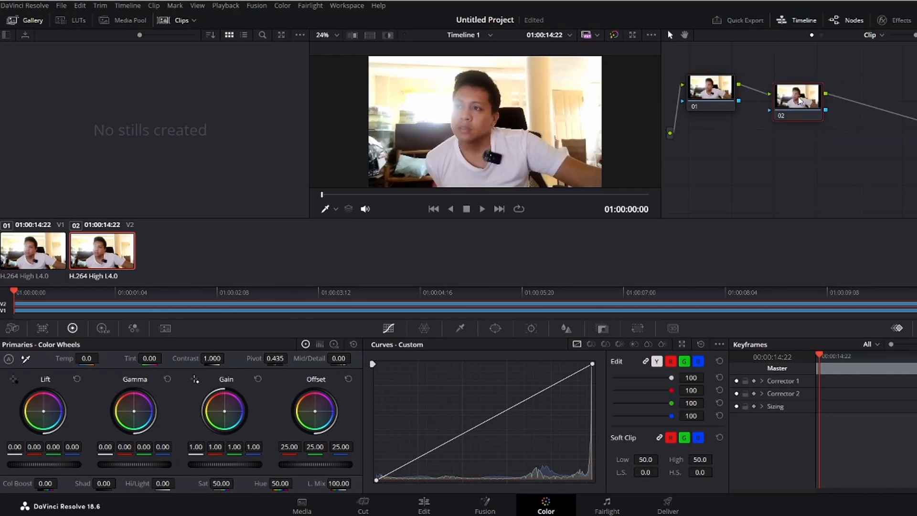
Step: Label node 02 "blur"
{"action": "right_click", "coordinate": [800, 100]}
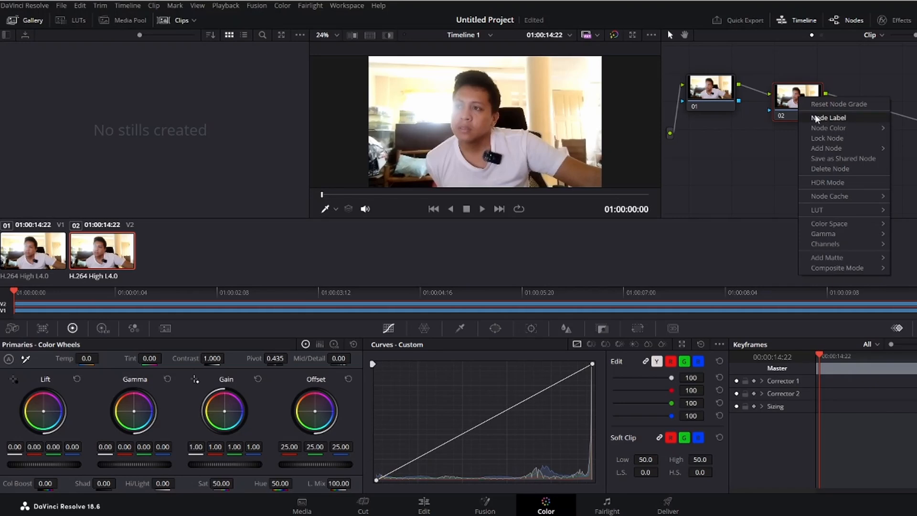
{"action": "left_click", "coordinate": [814, 118]}
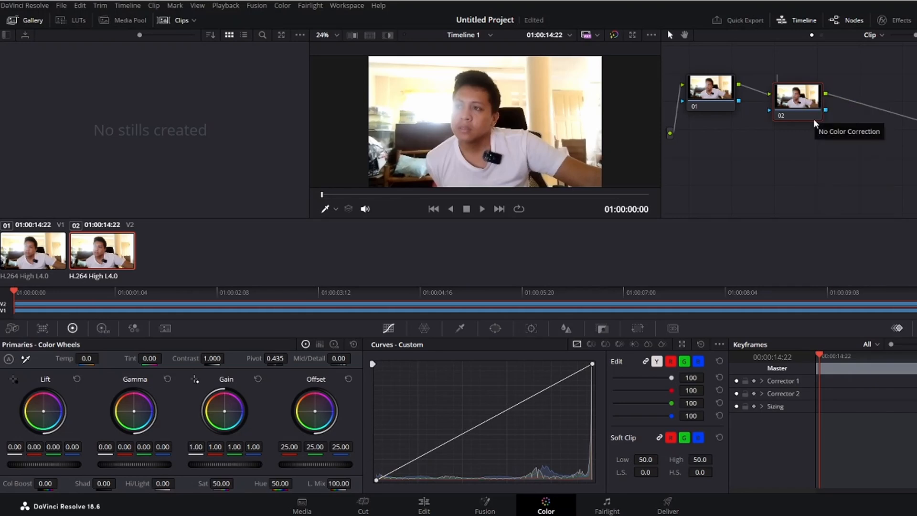
{"action": "type", "text": "blur"}
{"action": "key", "text": "Return"}
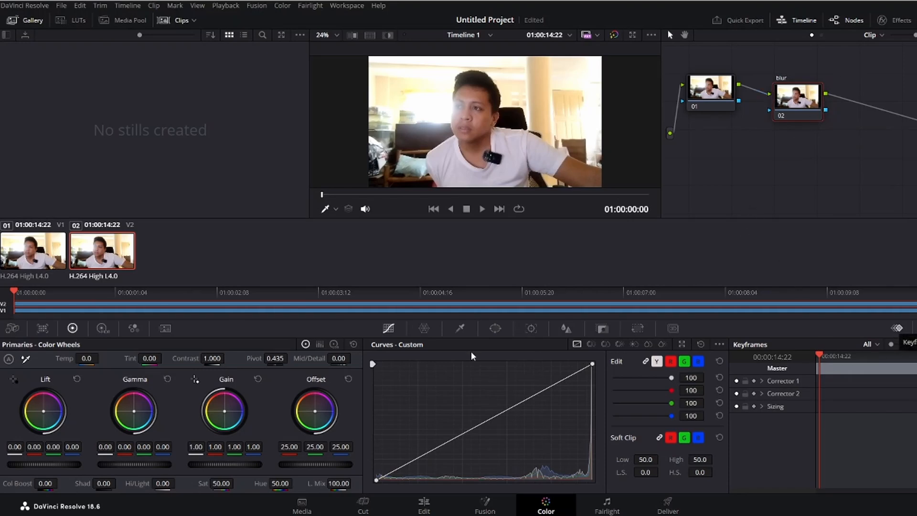
Step: Add a circular window to the blur node and fit it over the face, about size 31.5, aspect 31.5, pan 48.4 and tilt 50.9
{"action": "left_click", "coordinate": [494, 330]}
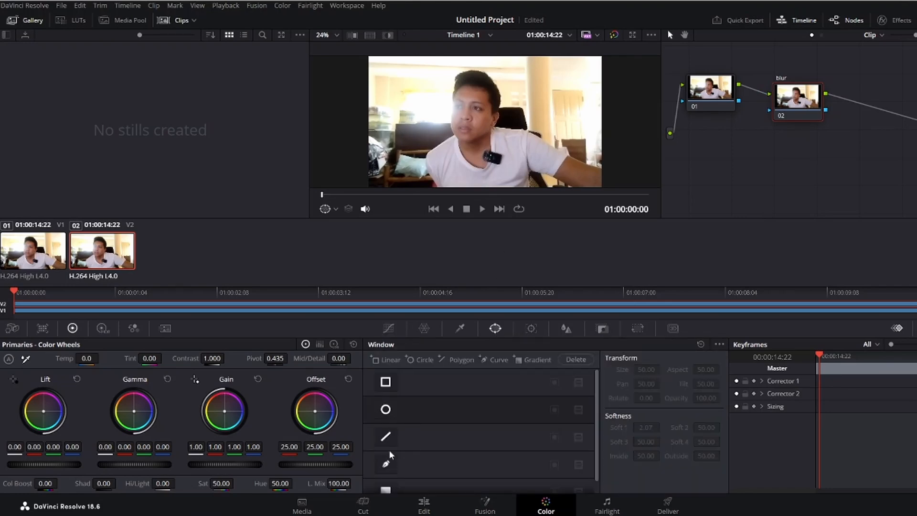
{"action": "scroll", "coordinate": [389, 420], "scroll_direction": "down", "scroll_amount": 1}
{"action": "scroll", "coordinate": [389, 447], "scroll_direction": "up", "scroll_amount": 1}
{"action": "left_click", "coordinate": [386, 409]}
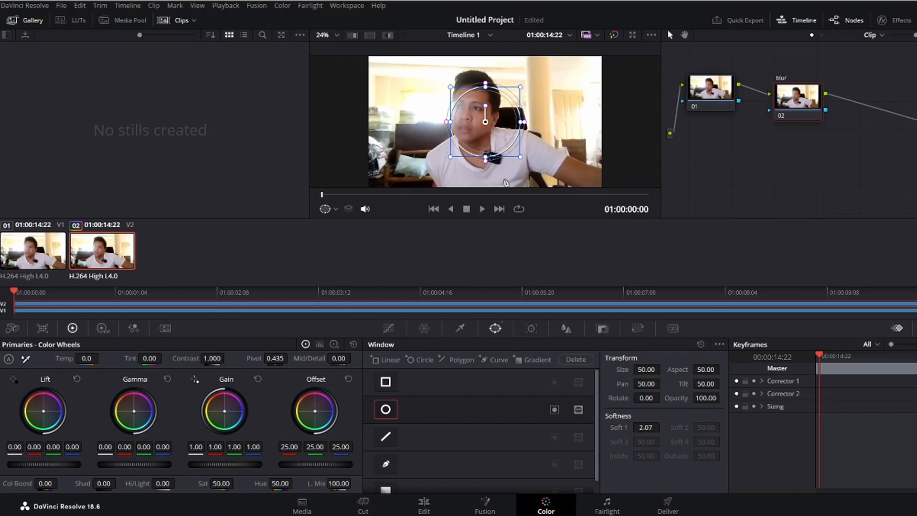
{"action": "left_click_drag", "start_coordinate": [519, 157], "coordinate": [499, 143]}
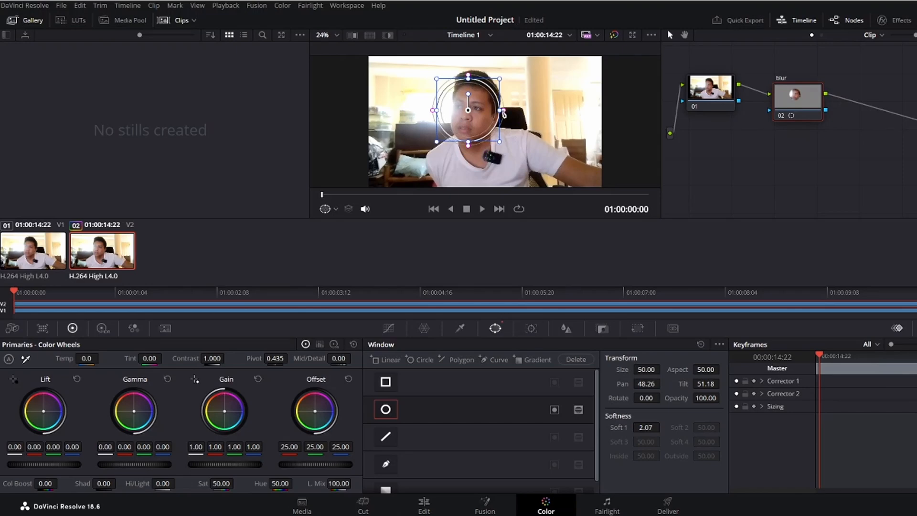
{"action": "mouse_move", "coordinate": [505, 113]}
{"action": "left_mouse_down"}
{"action": "mouse_move", "coordinate": [477, 125]}
{"action": "mouse_move", "coordinate": [489, 116]}
{"action": "left_mouse_up"}
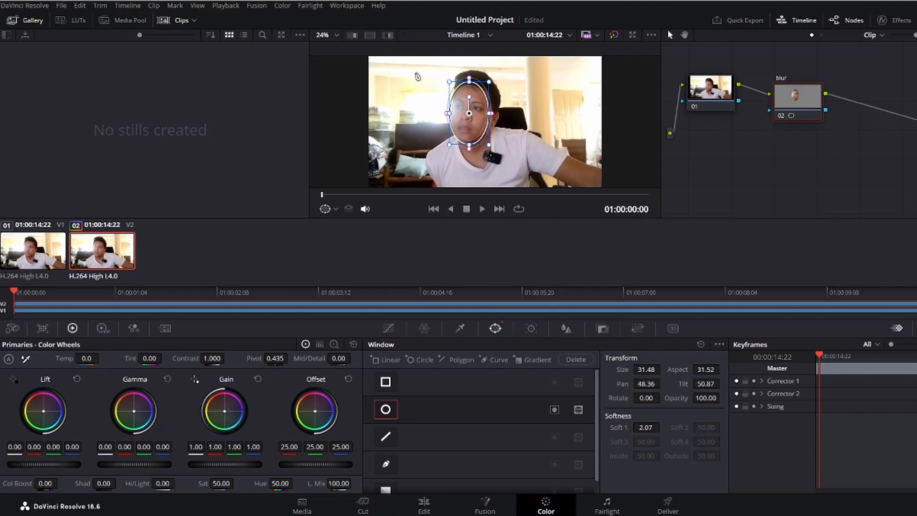
Step: Apply the Mosaic Blur effect from the effects library to the blur node
{"action": "right_click", "coordinate": [850, 134]}
{"action": "left_click", "coordinate": [848, 123]}
{"action": "left_click", "coordinate": [901, 21]}
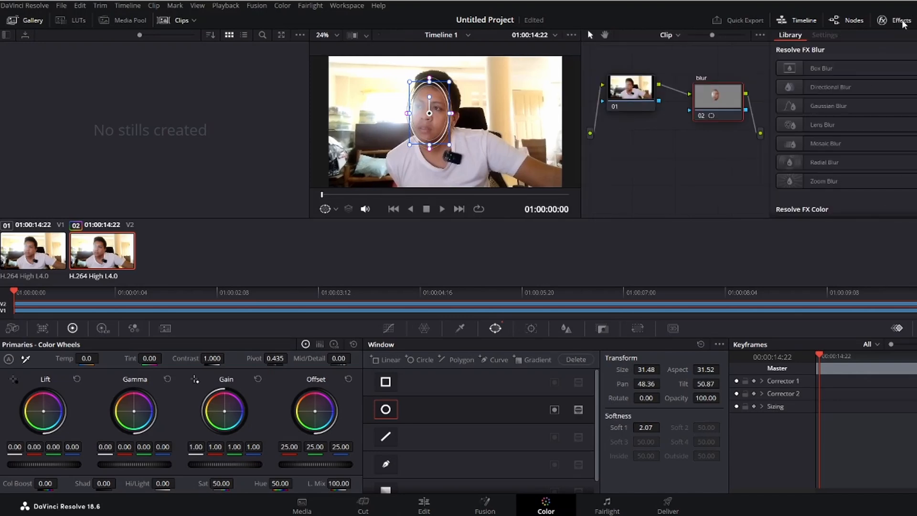
{"action": "left_click", "coordinate": [823, 146]}
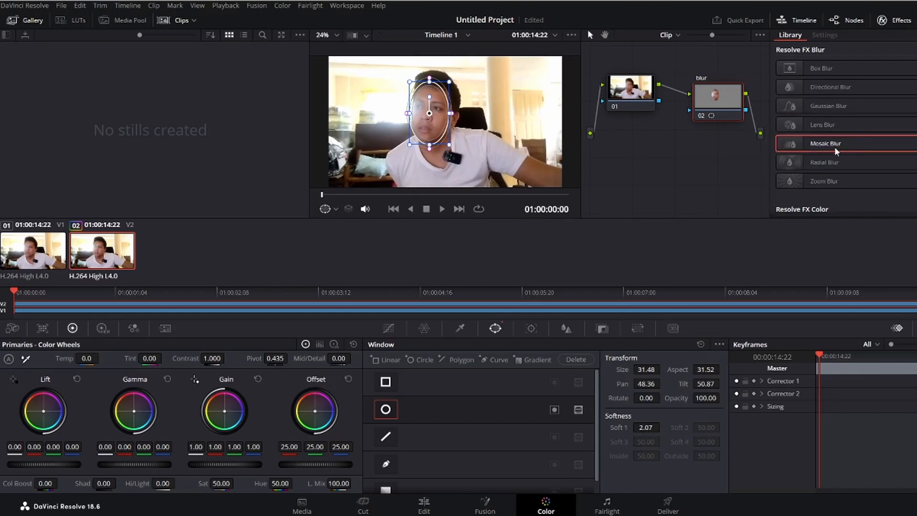
{"action": "left_click_drag", "start_coordinate": [835, 151], "coordinate": [717, 100]}
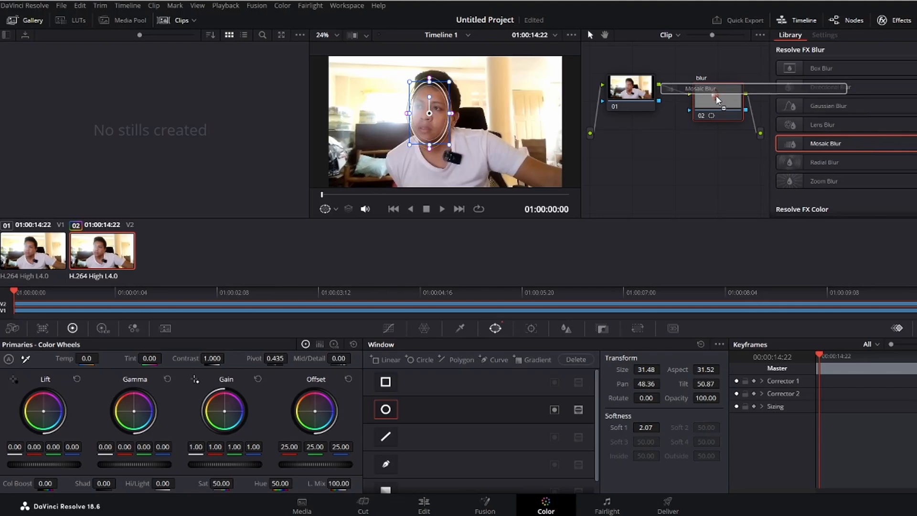
{"action": "left_click_drag", "start_coordinate": [717, 100], "coordinate": [717, 99]}
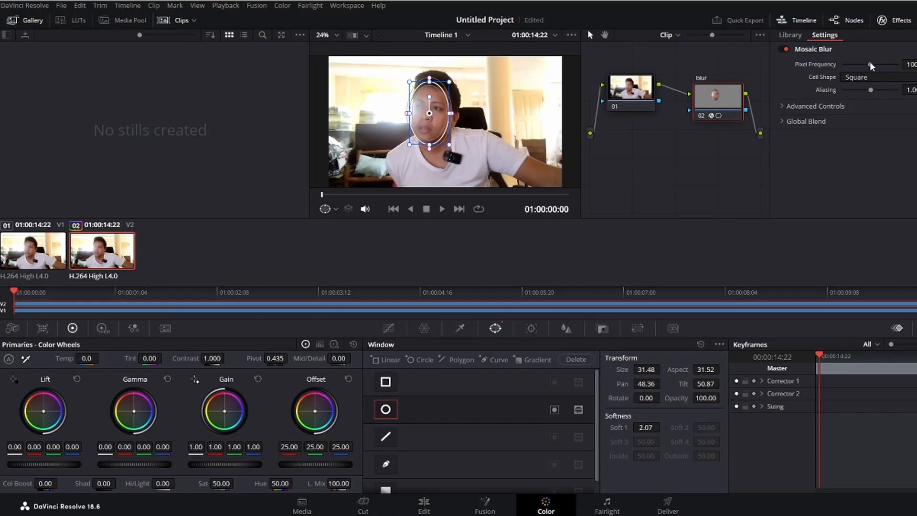
Step: Lower the Mosaic Blur's pixel frequency to about 46 so the face is coarsely pixelated
{"action": "left_click_drag", "start_coordinate": [872, 68], "coordinate": [865, 68]}
{"action": "left_click_drag", "start_coordinate": [854, 68], "coordinate": [852, 66]}
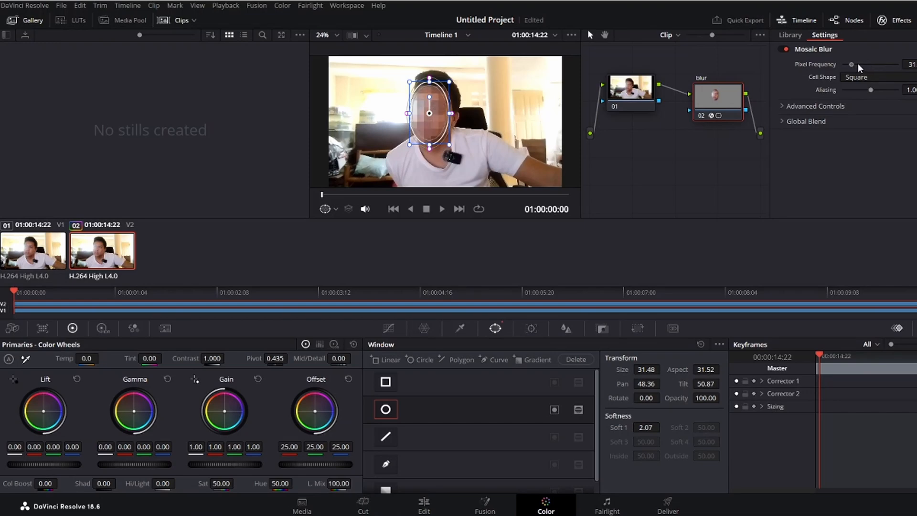
{"action": "left_click", "coordinate": [858, 65]}
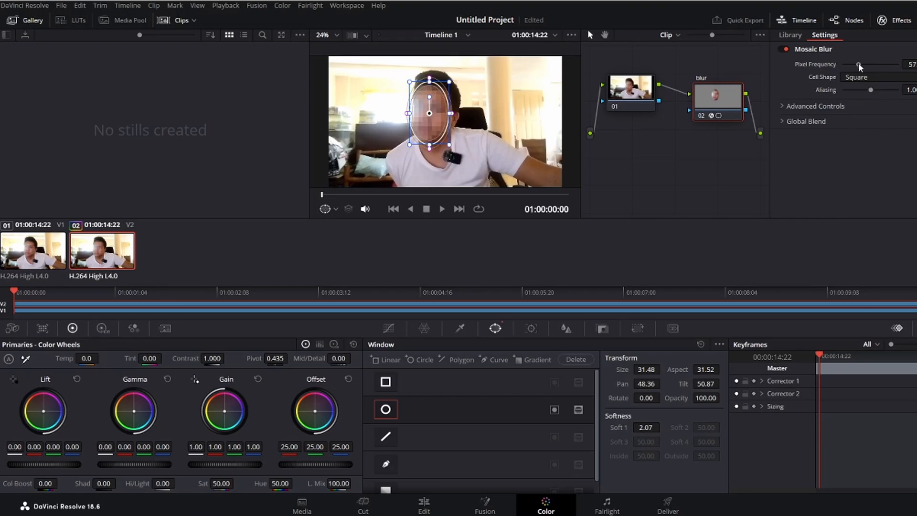
{"action": "left_click_drag", "start_coordinate": [859, 66], "coordinate": [856, 66]}
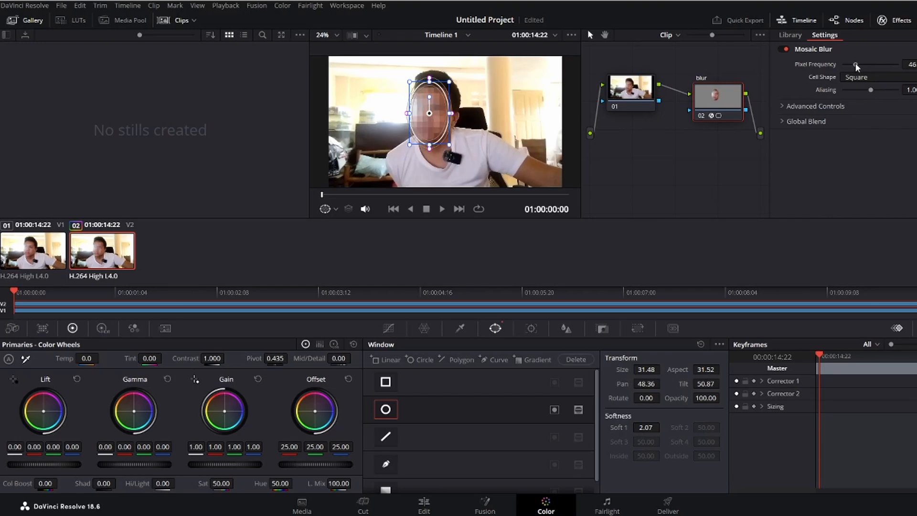
Step: Shift the circular window slightly over the face to pan 48.67 and track it forward through the whole clip
{"action": "left_click_drag", "start_coordinate": [435, 130], "coordinate": [438, 130]}
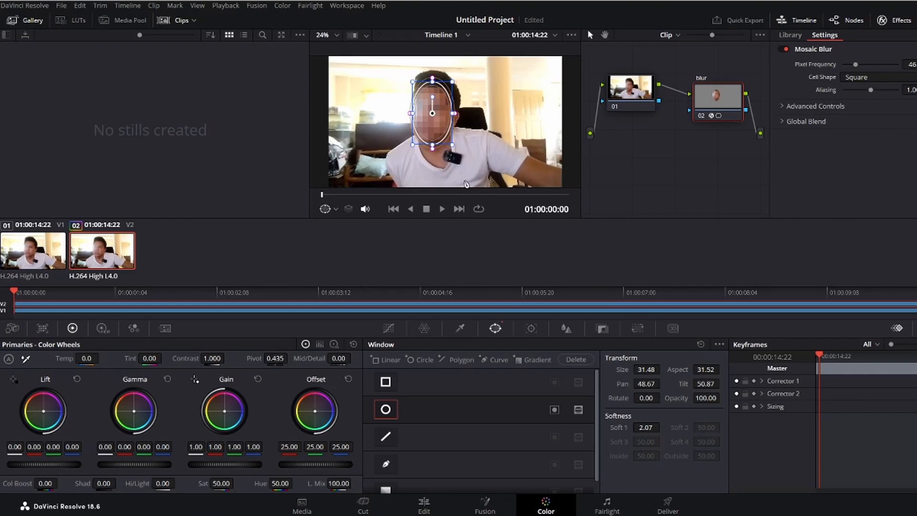
{"action": "left_click", "coordinate": [531, 329]}
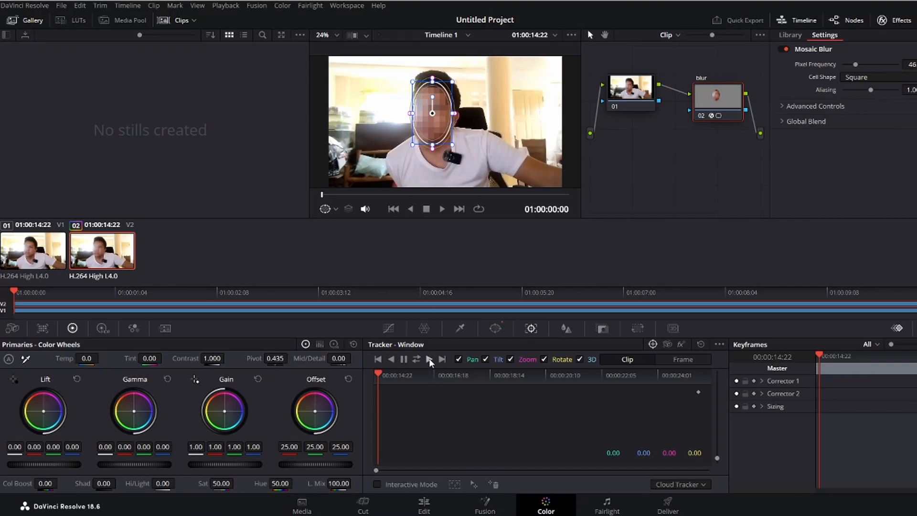
{"action": "left_click", "coordinate": [430, 361]}
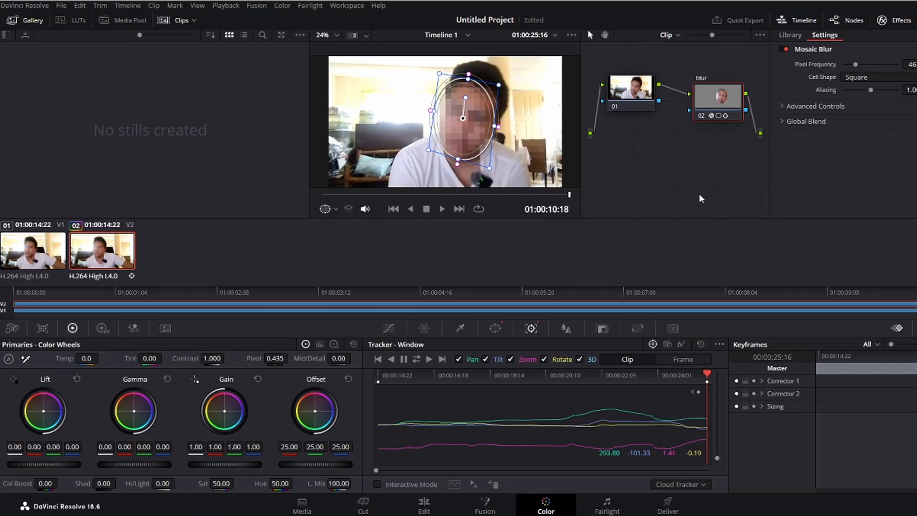
Step: Queue and render the timeline with the YouTube 1080p preset, using the file name "blur" and the Desktop as location
{"action": "left_click", "coordinate": [668, 504]}
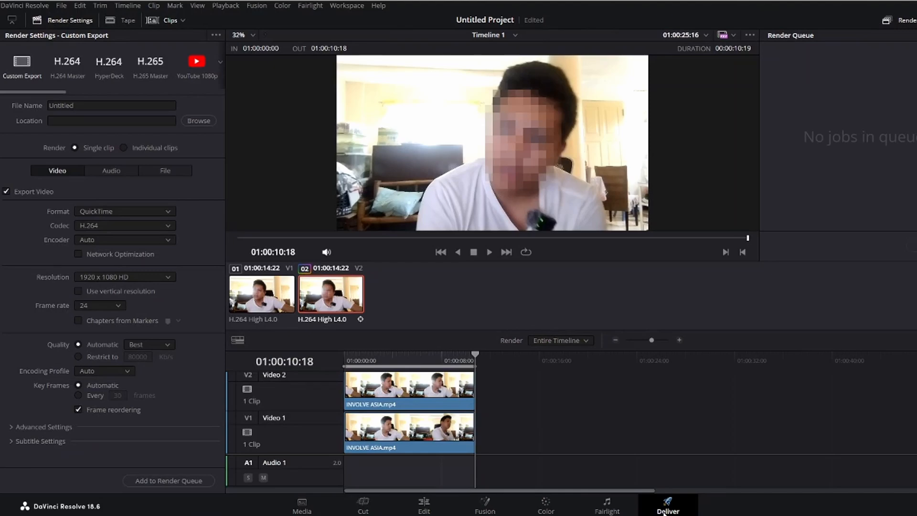
{"action": "left_click", "coordinate": [200, 63]}
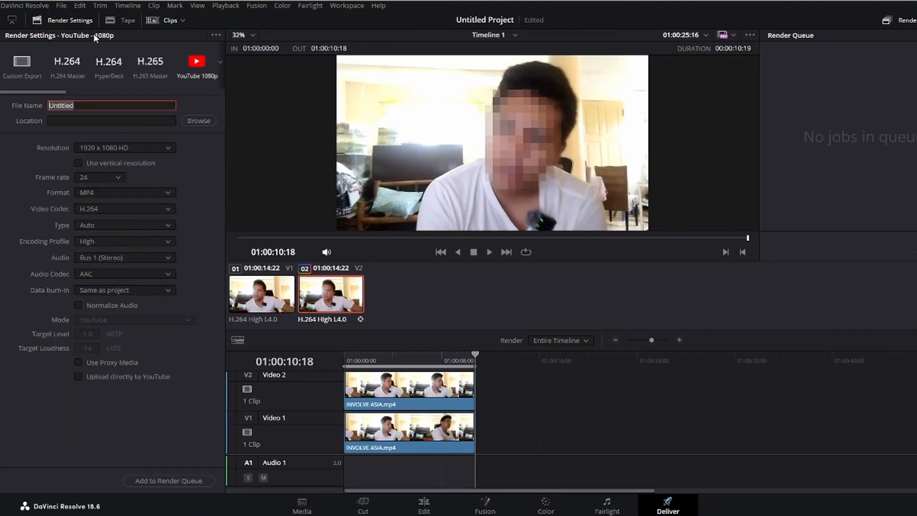
{"action": "type", "text": "blur"}
{"action": "left_click", "coordinate": [204, 121]}
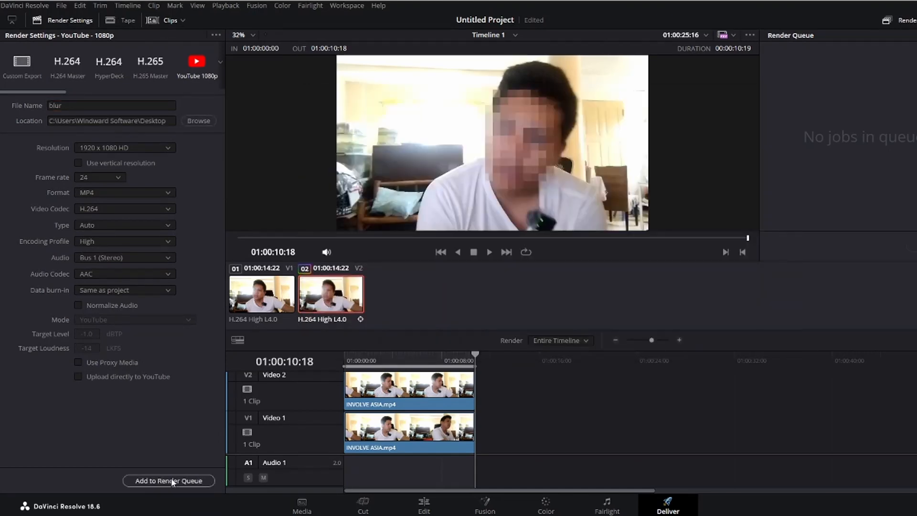
{"action": "left_click", "coordinate": [170, 479]}
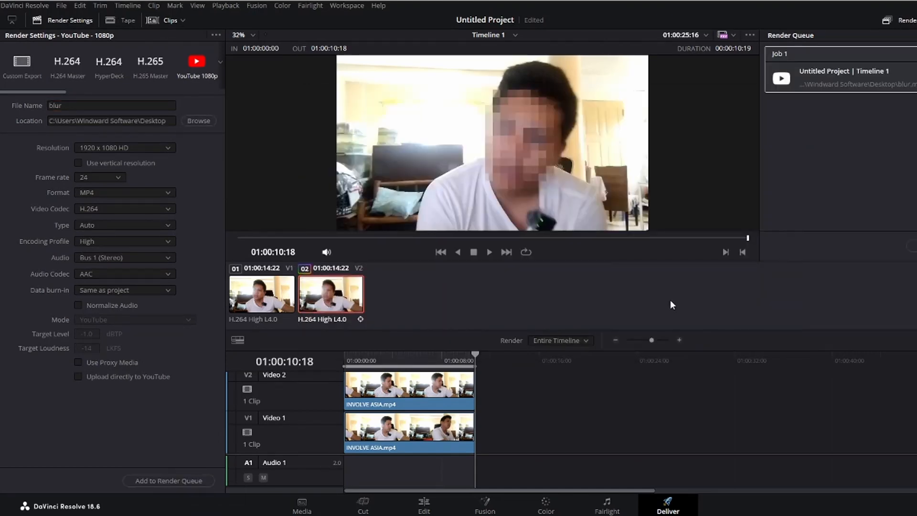
{"action": "left_click", "coordinate": [911, 246]}
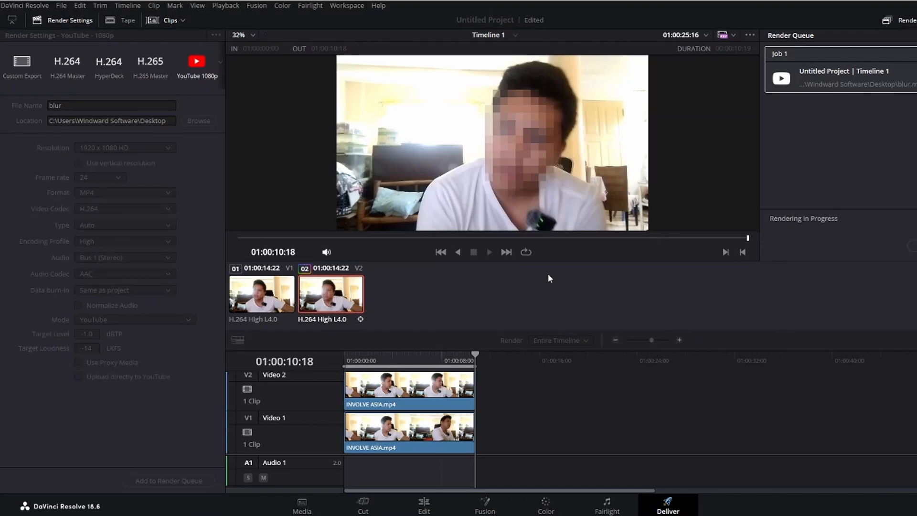